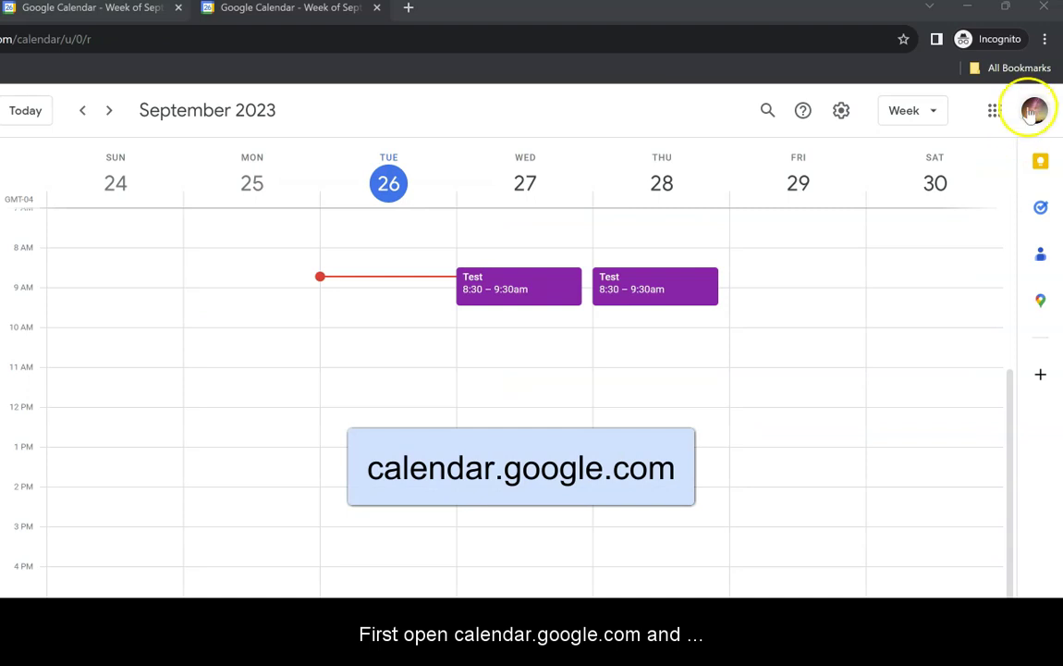
From the profile avatar, choose to add another Google account in a new sign-in tab
{"action": "left_click", "coordinate": [1034, 110]}
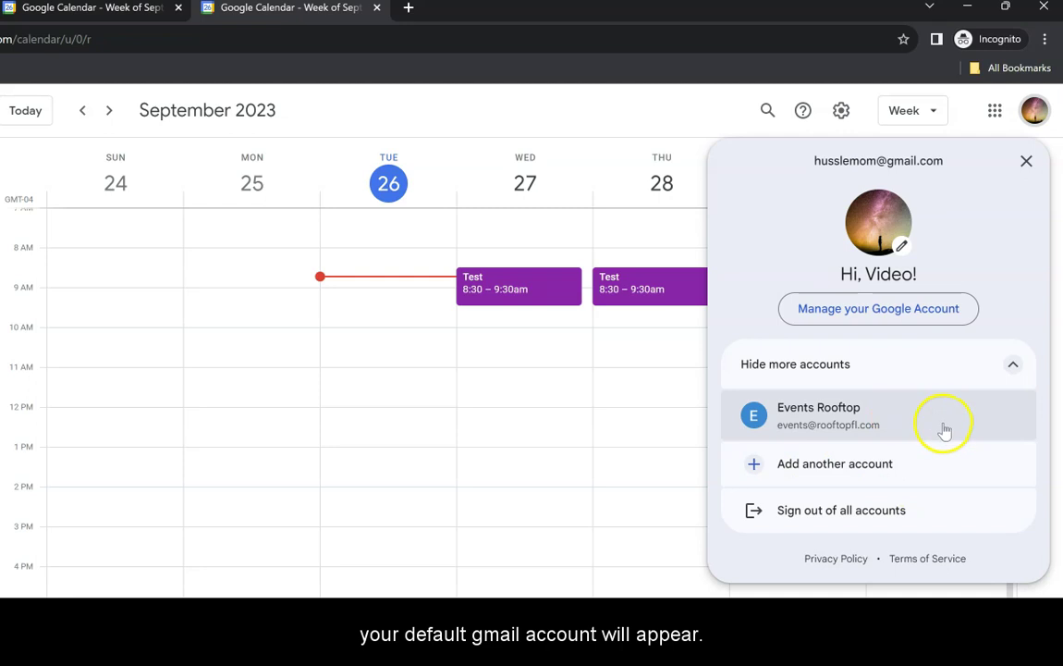
{"action": "left_click", "coordinate": [924, 484]}
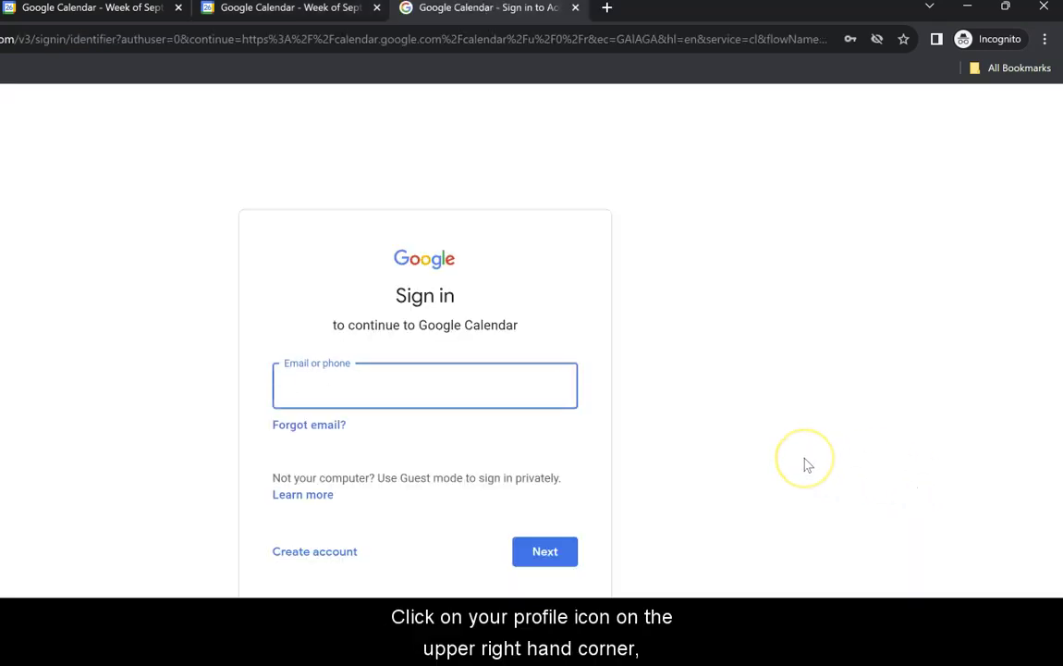
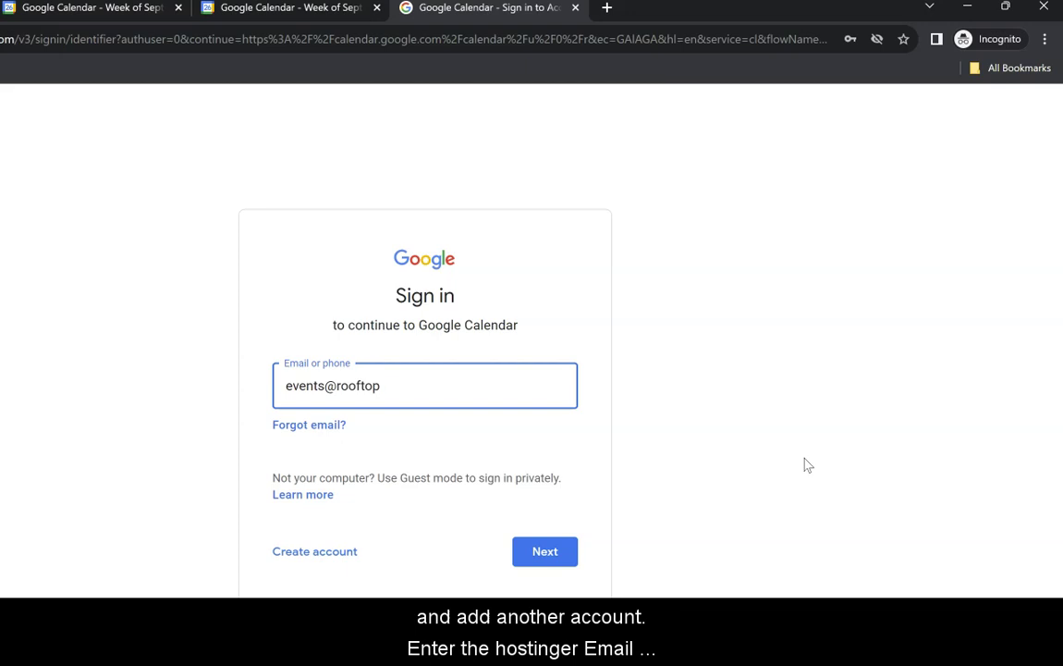
Sign in with the Hostinger business email address and its account password
{"action": "left_click", "coordinate": [561, 553]}
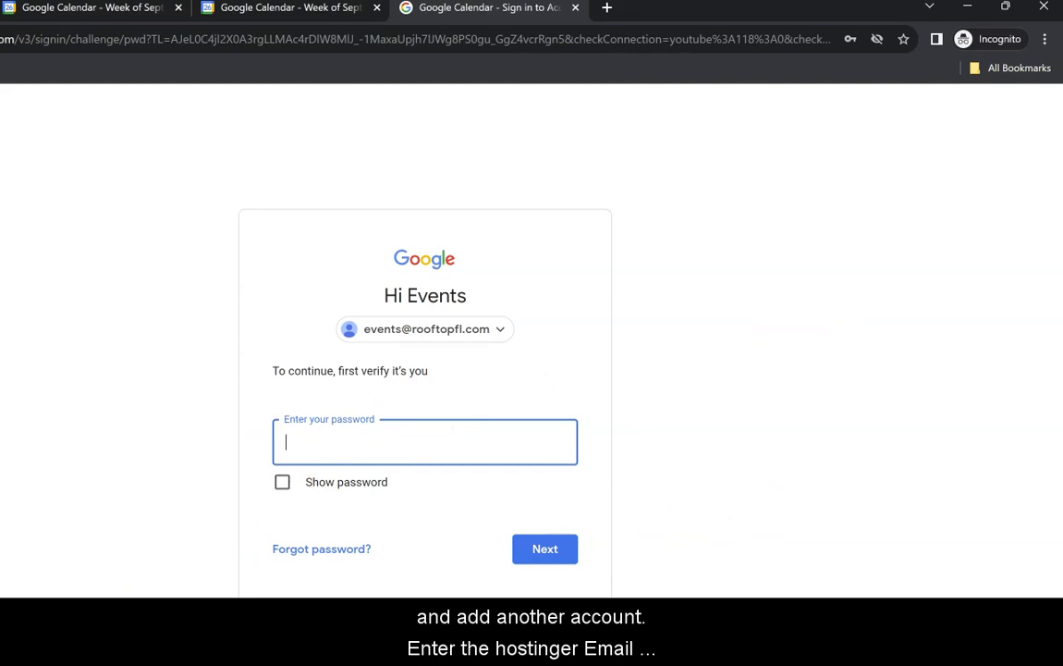
{"action": "key", "text": "ctrl+v"}
{"action": "left_click", "coordinate": [543, 555]}
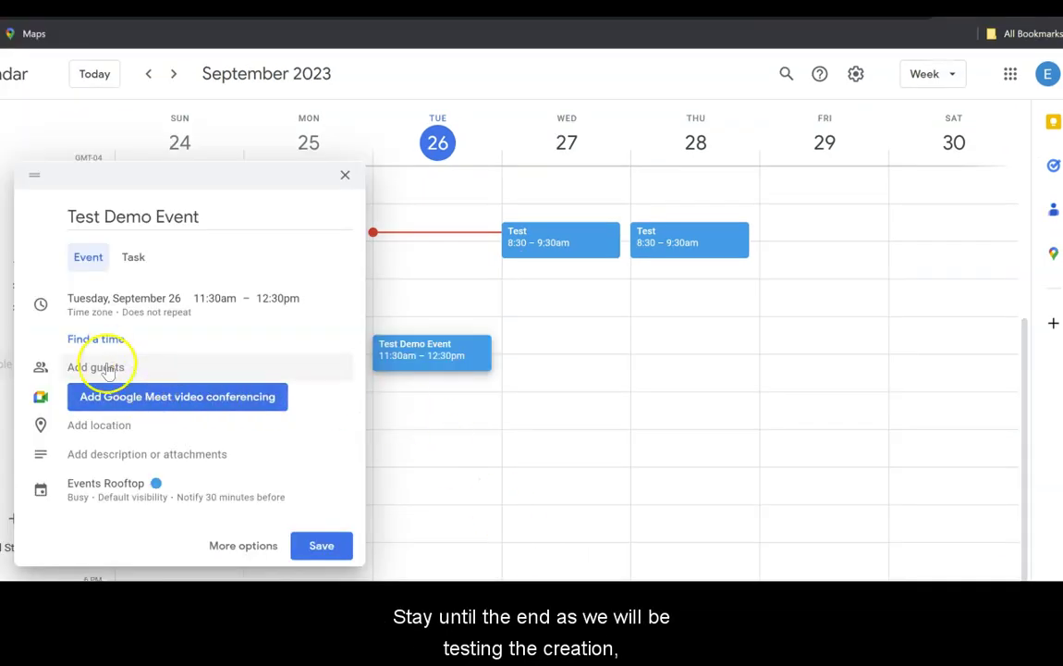
Add the school's info email address as a guest to Test Demo Event, dismissing the Meet notice
{"action": "left_click", "coordinate": [108, 368]}
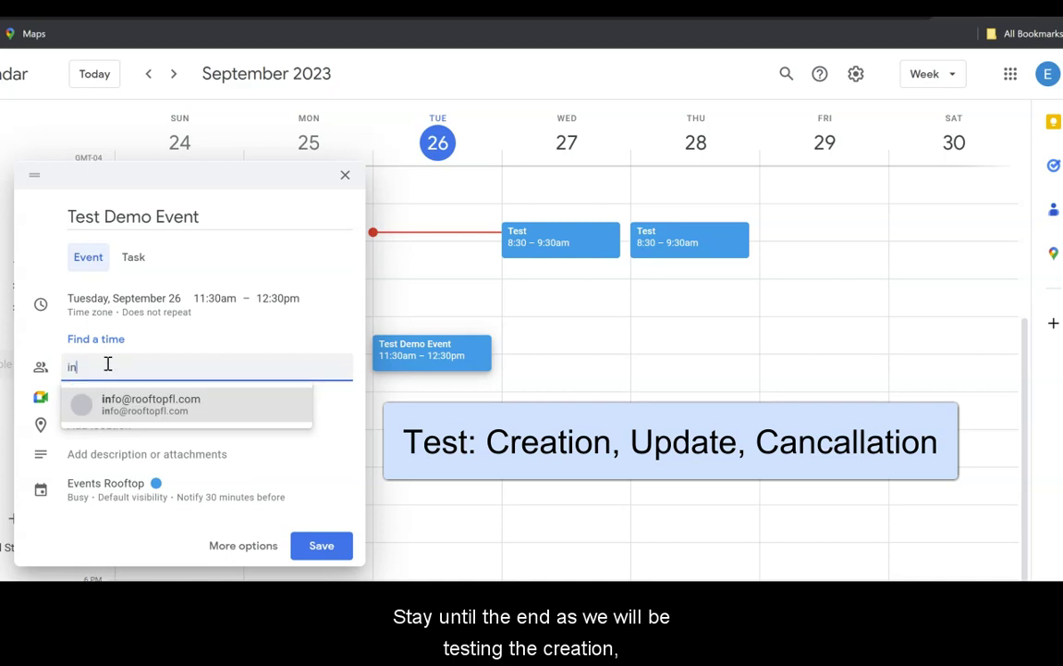
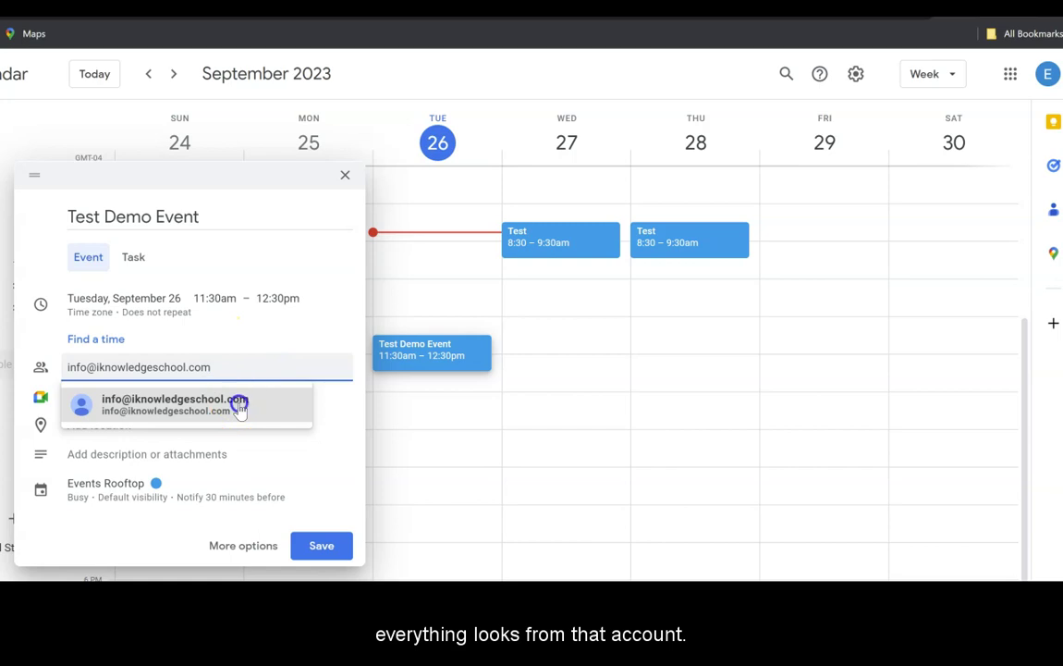
{"action": "left_click", "coordinate": [238, 405]}
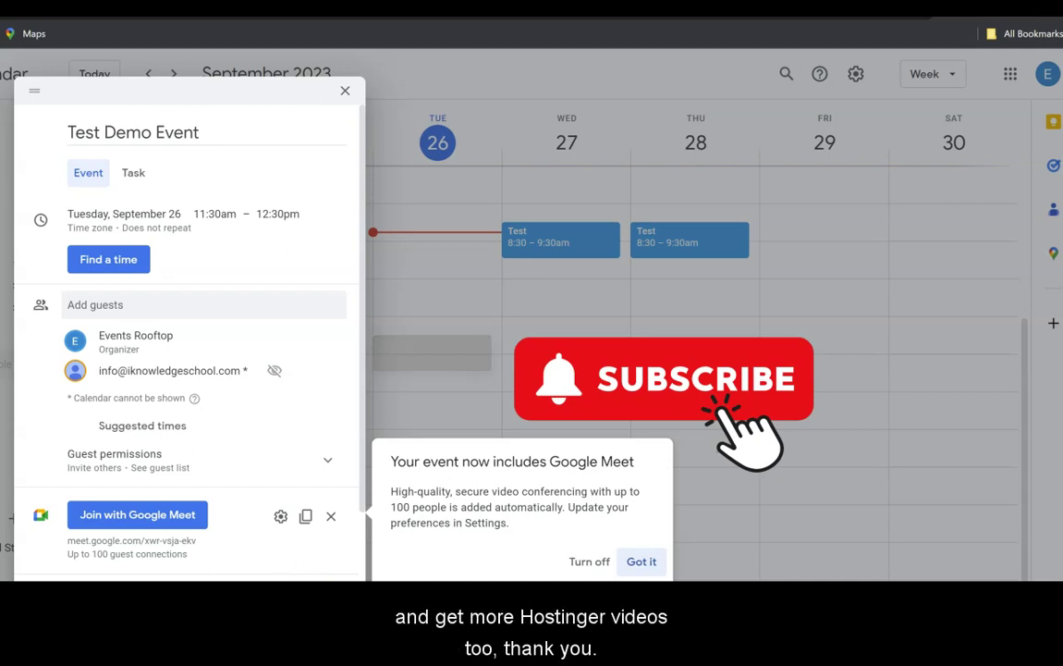
{"action": "key", "text": "Escape"}
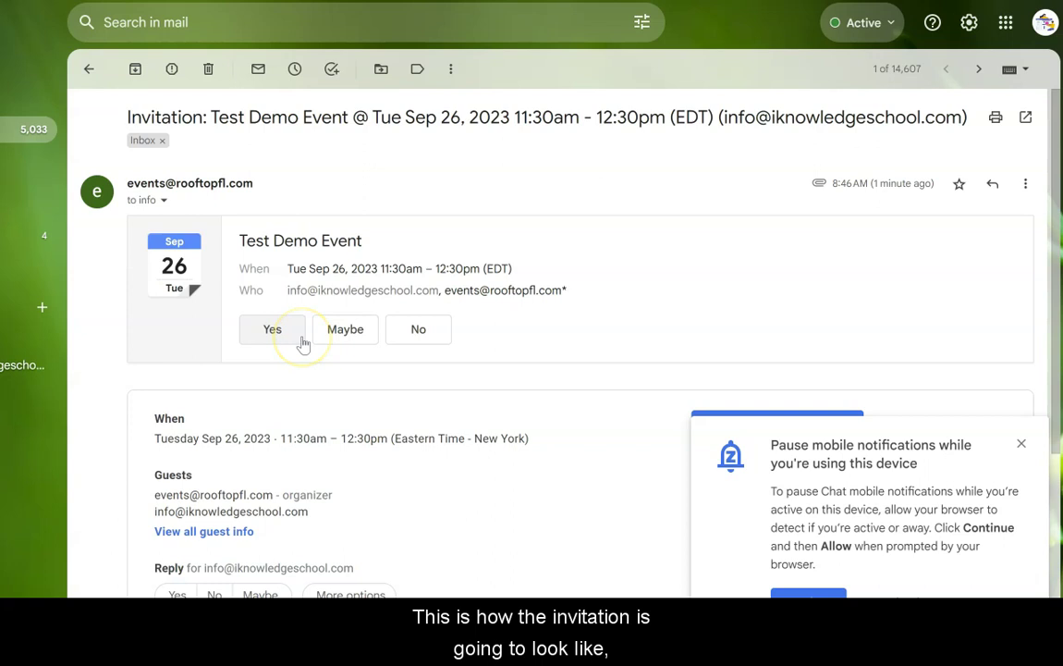
Answer Yes to the Test Demo Event invitation in the guest's Gmail inbox
{"action": "left_click", "coordinate": [301, 340]}
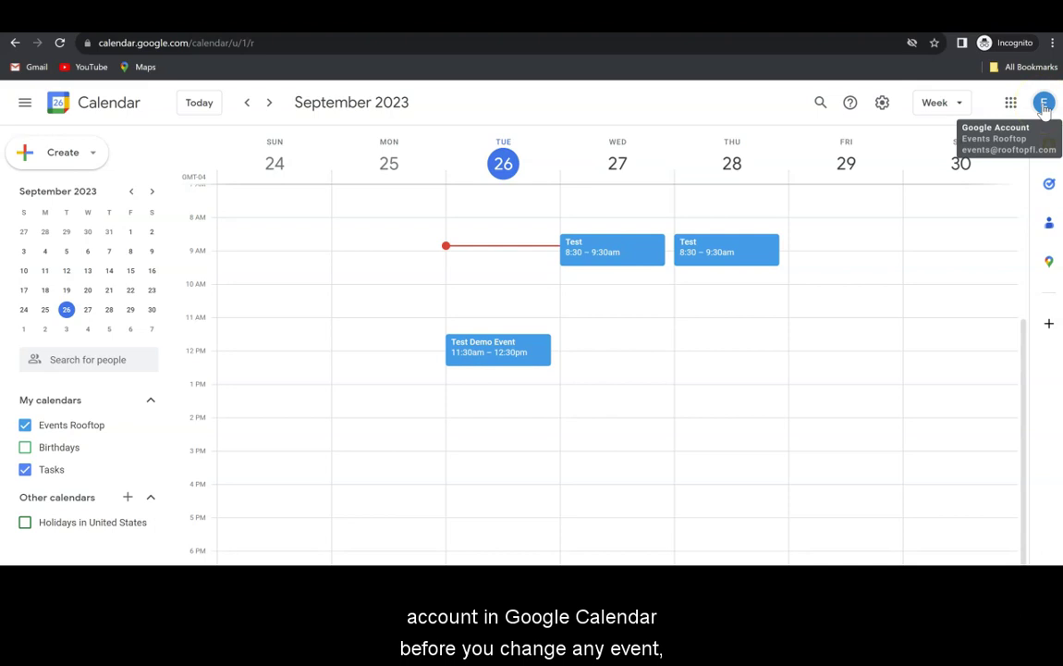
Open Test Demo Event's edit page and change its date to Friday, September 29
{"action": "left_click", "coordinate": [1044, 103]}
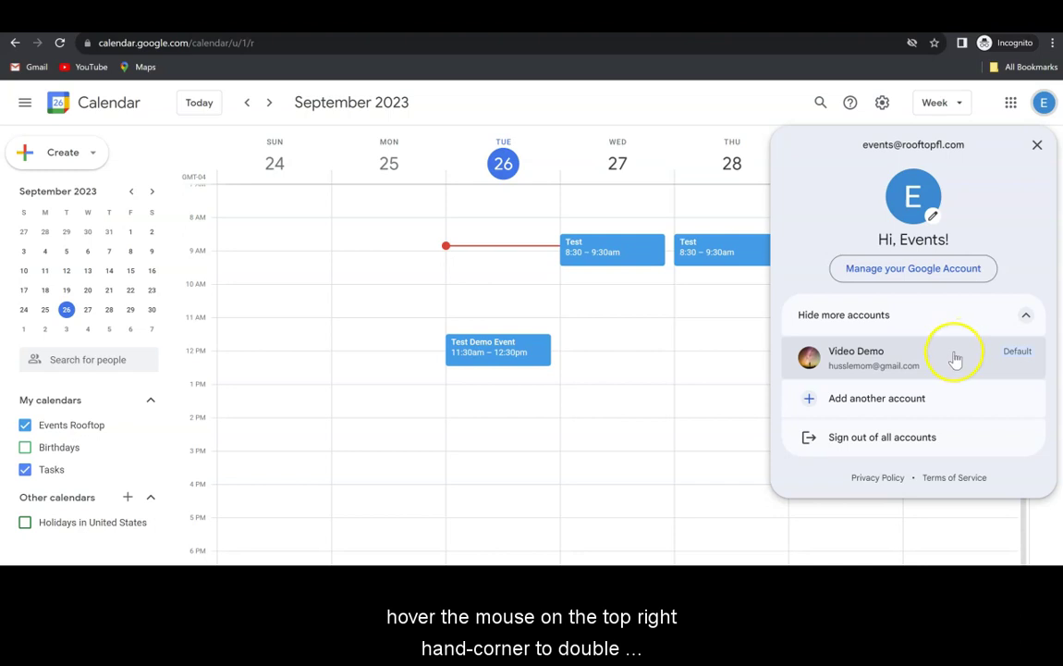
{"action": "left_click", "coordinate": [578, 361]}
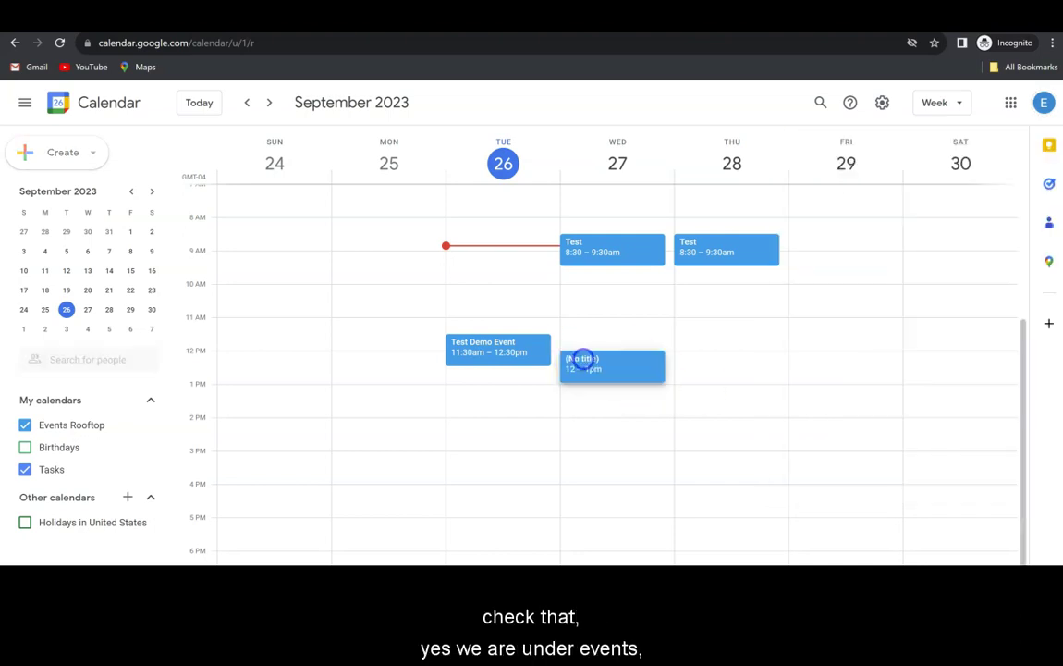
{"action": "left_click", "coordinate": [653, 325]}
{"action": "double_click", "coordinate": [506, 356]}
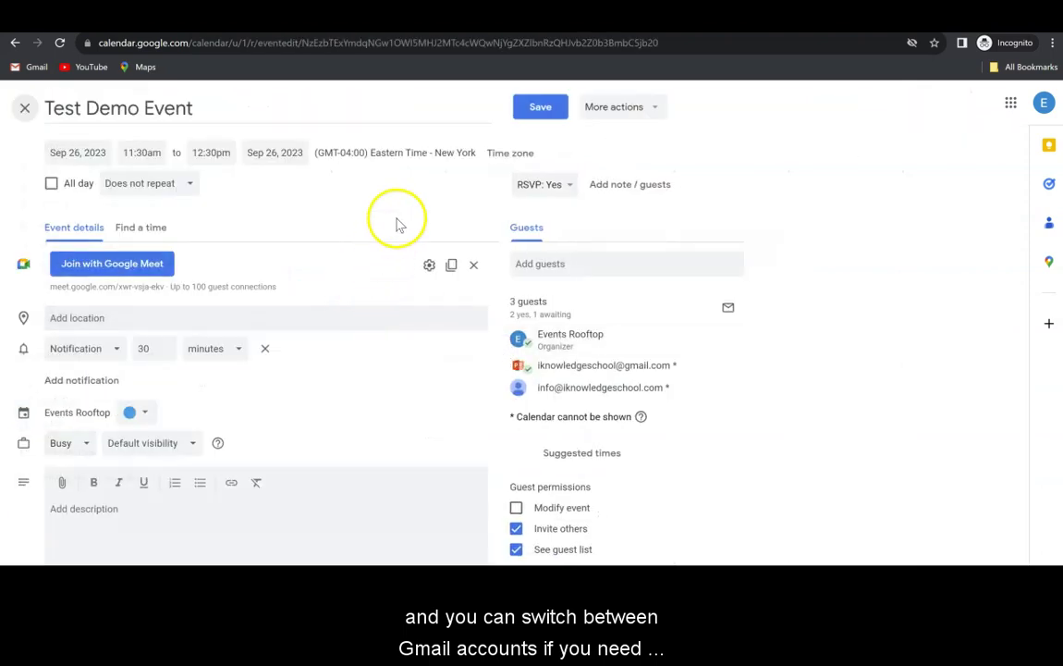
{"action": "left_click", "coordinate": [83, 155]}
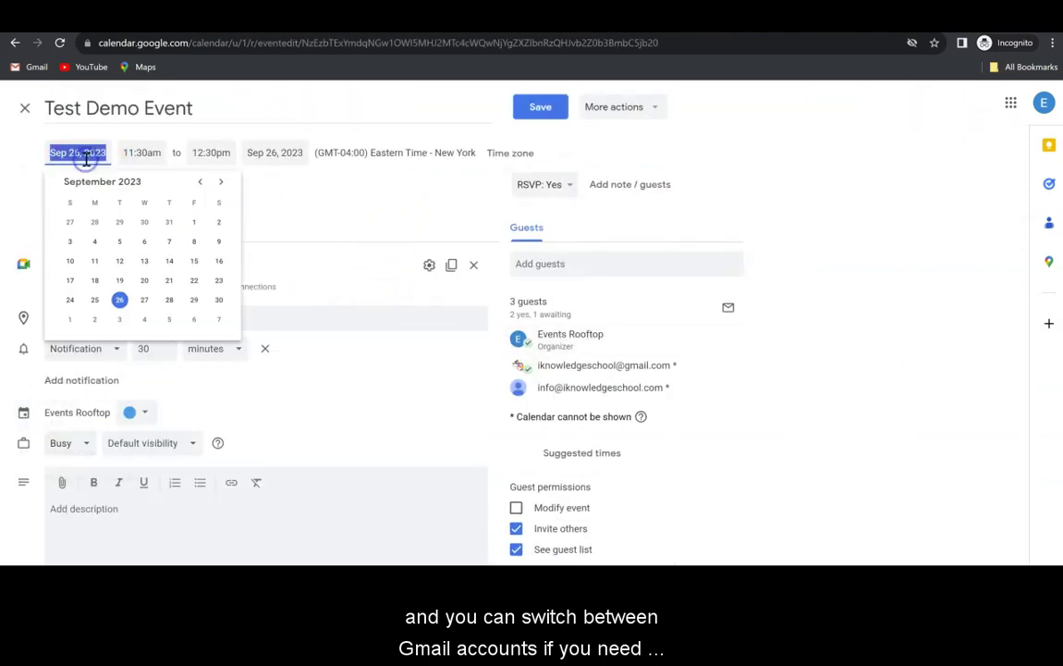
{"action": "left_click", "coordinate": [193, 299]}
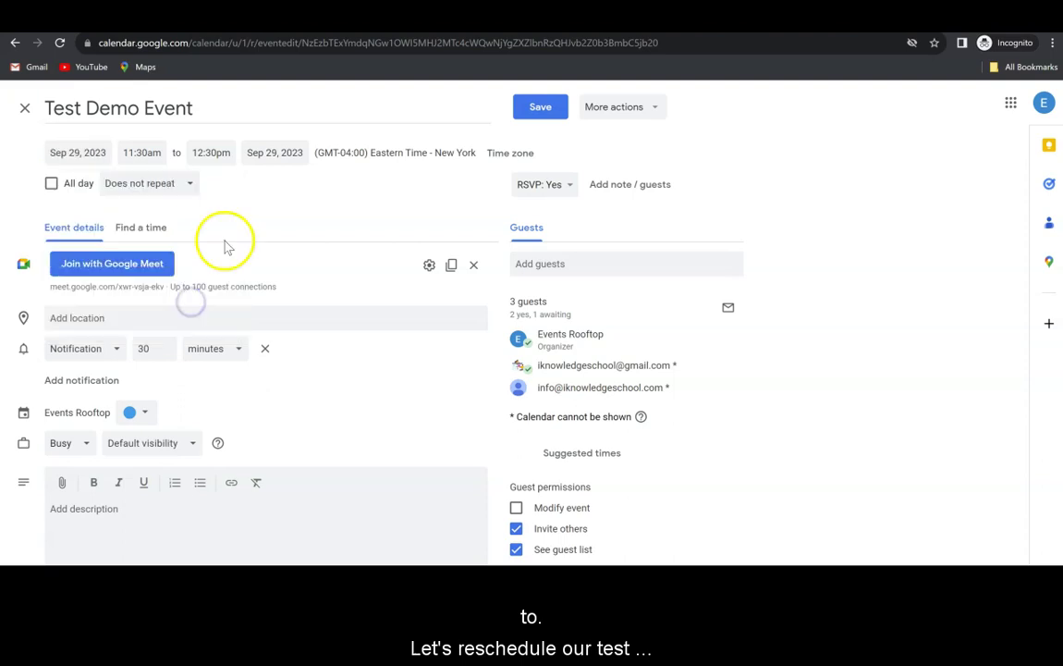
Save the change and email guests an update with the note 'Rescheduled'
{"action": "left_click", "coordinate": [541, 109]}
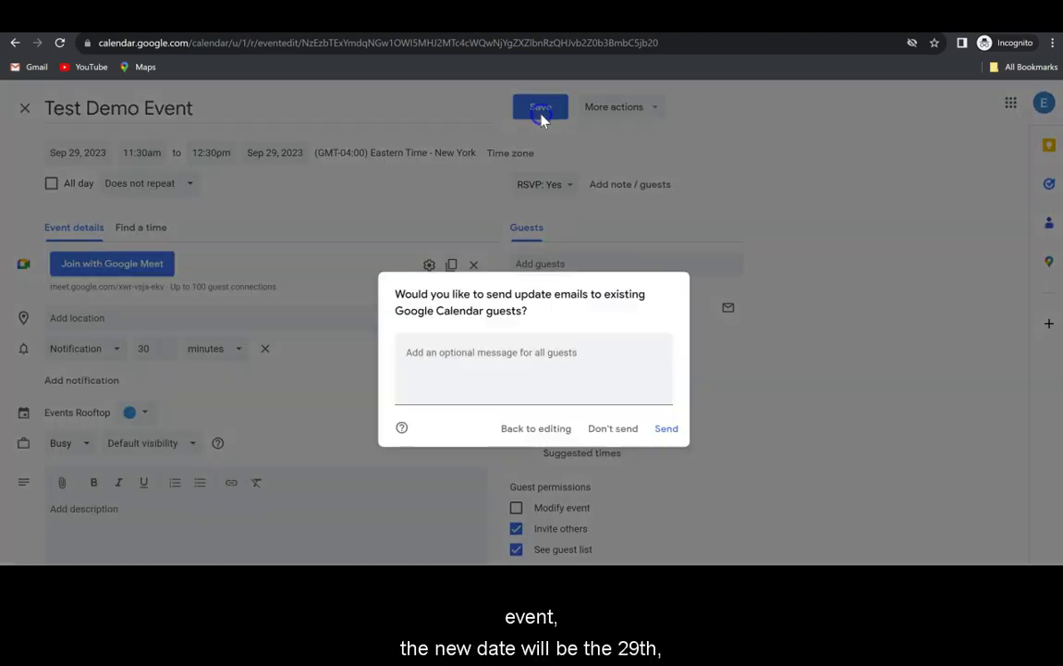
{"action": "left_click", "coordinate": [493, 352]}
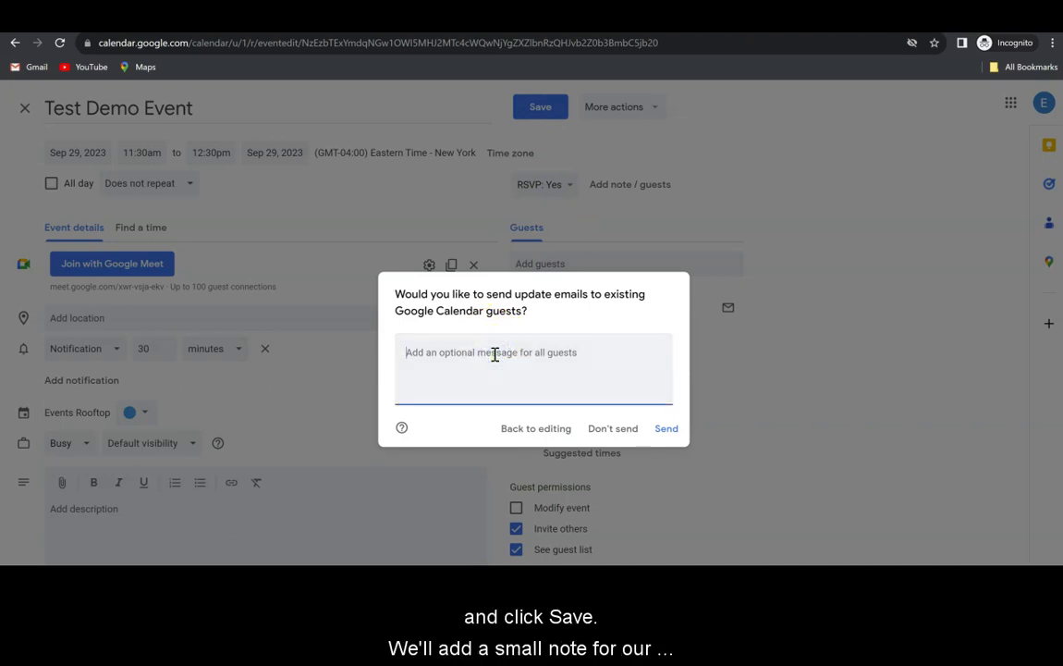
{"action": "type", "text": "R"}
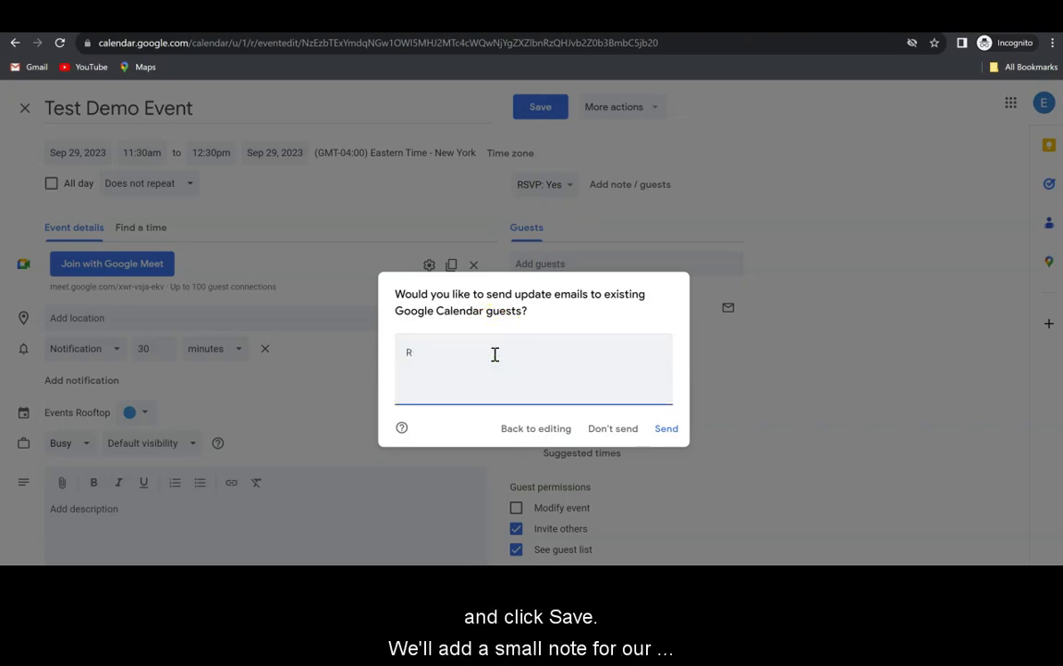
{"action": "type", "text": "escheduled"}
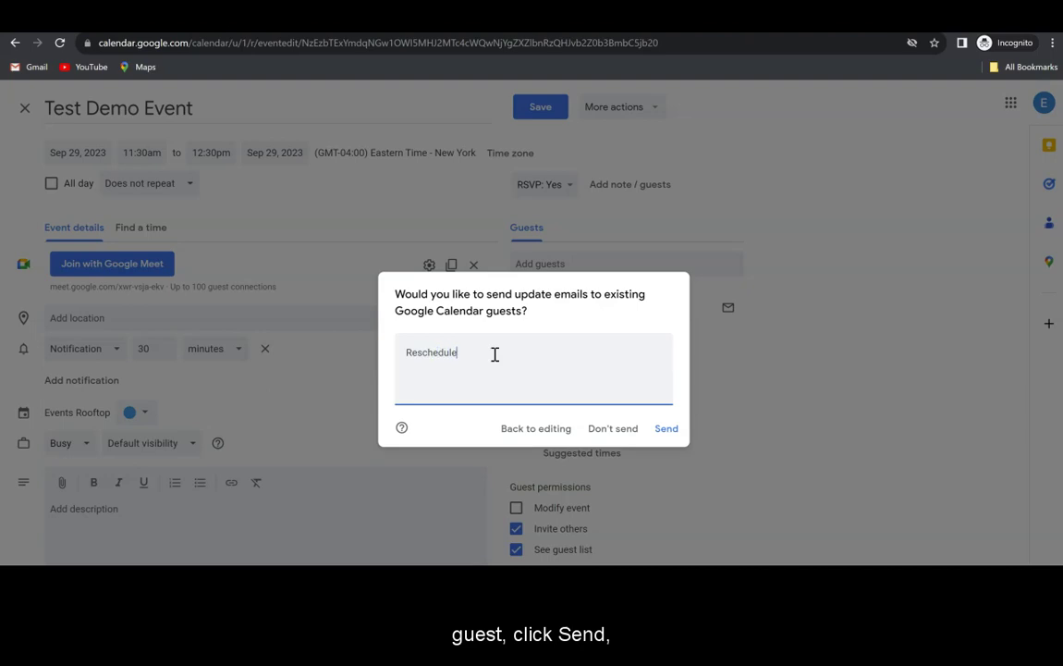
{"action": "left_click", "coordinate": [670, 429]}
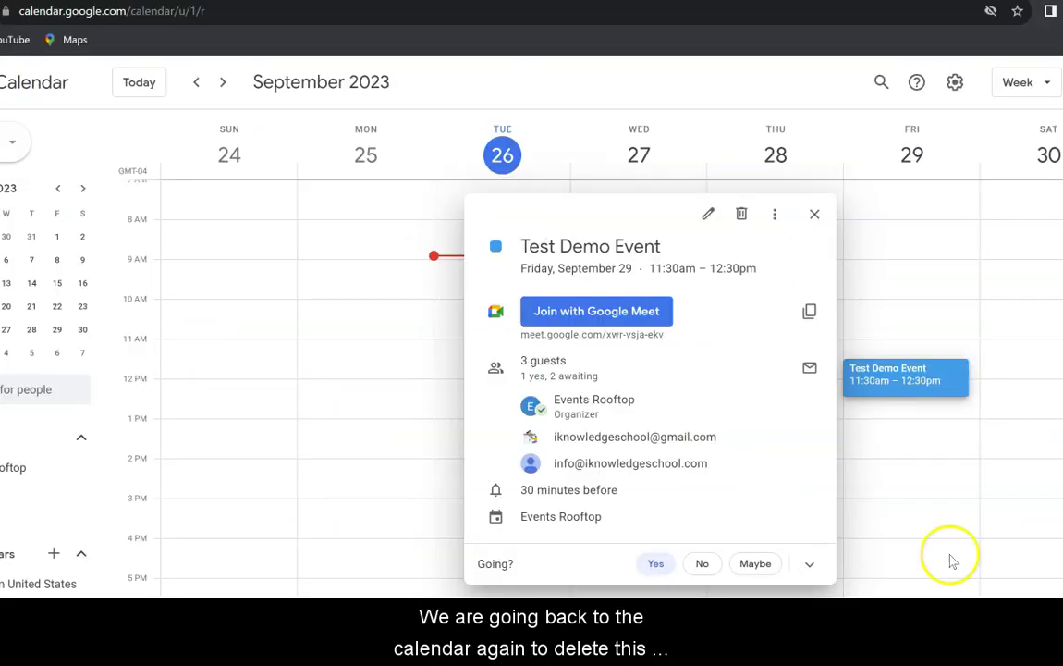
Delete Test Demo Event and send guests a cancellation email with the note 'cancelled'
{"action": "left_click", "coordinate": [743, 213]}
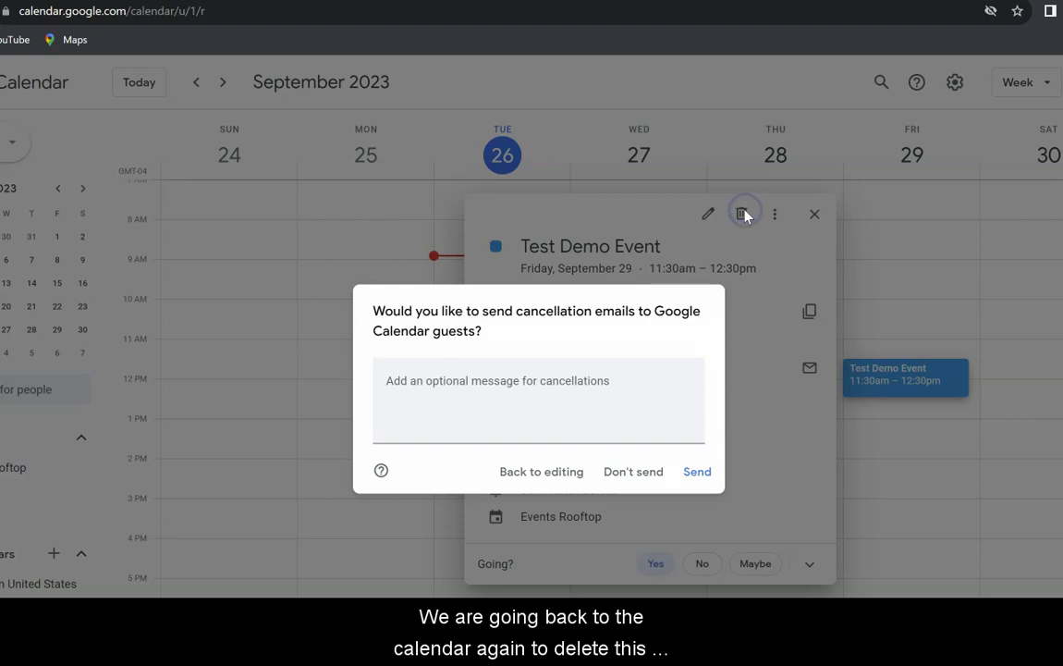
{"action": "left_click", "coordinate": [505, 392]}
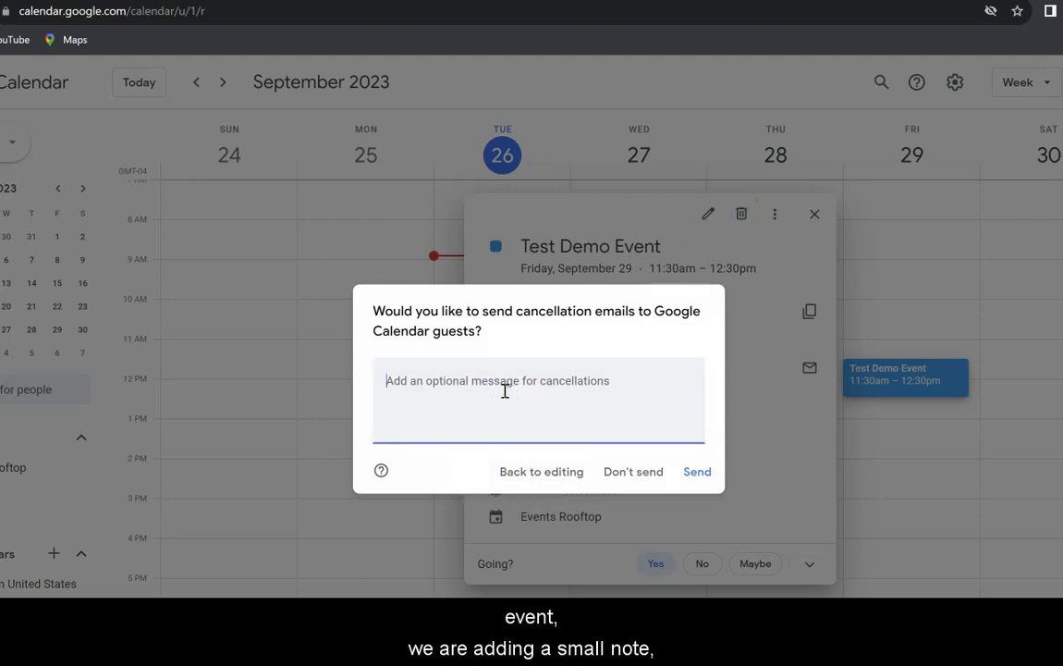
{"action": "type", "text": "cancelled"}
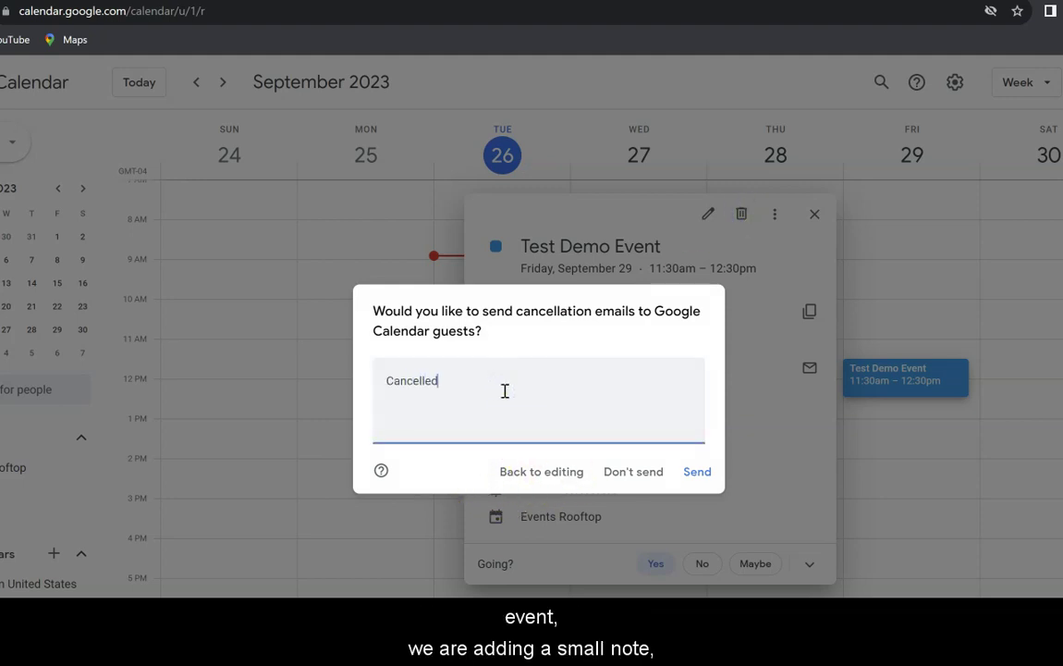
{"action": "left_click", "coordinate": [697, 476]}
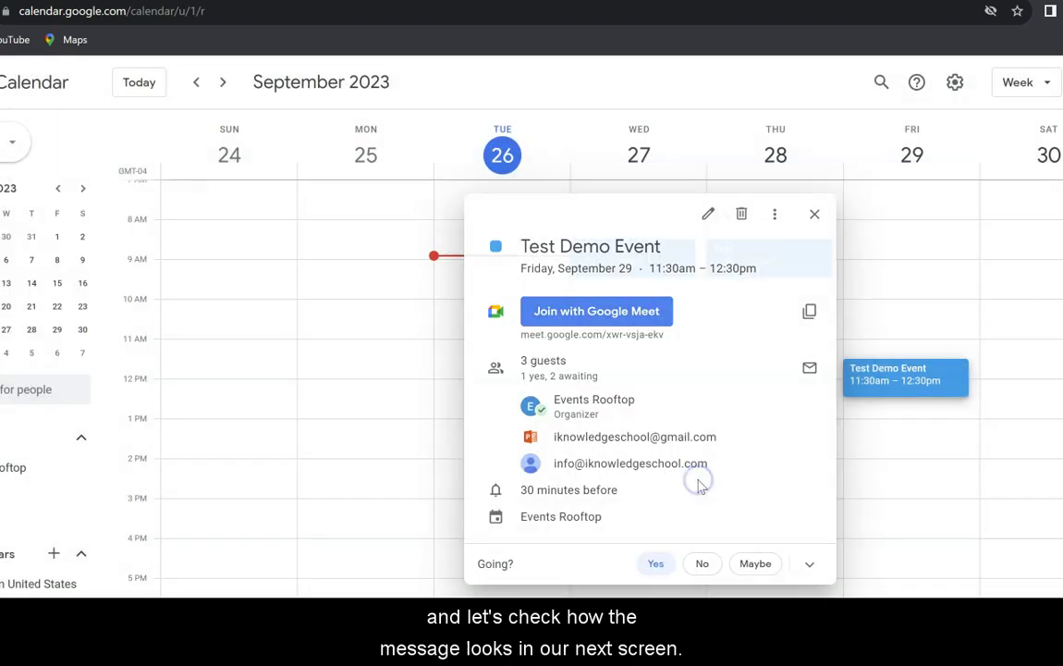